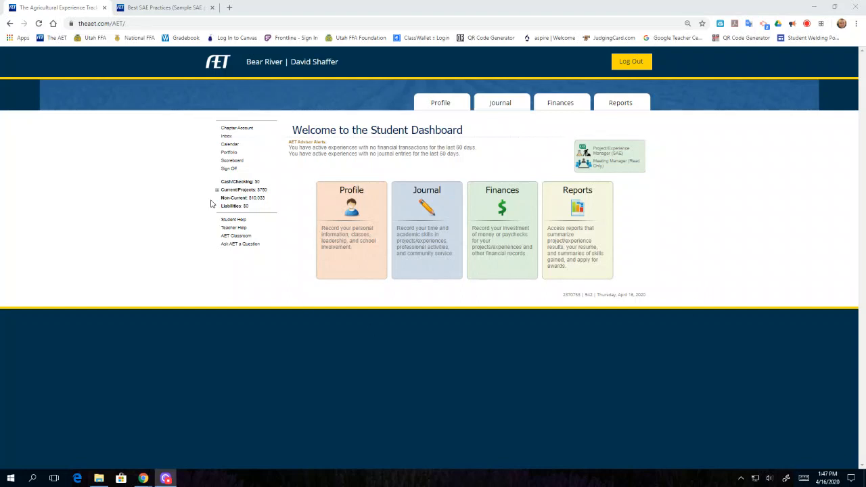
double_click(436, 130)
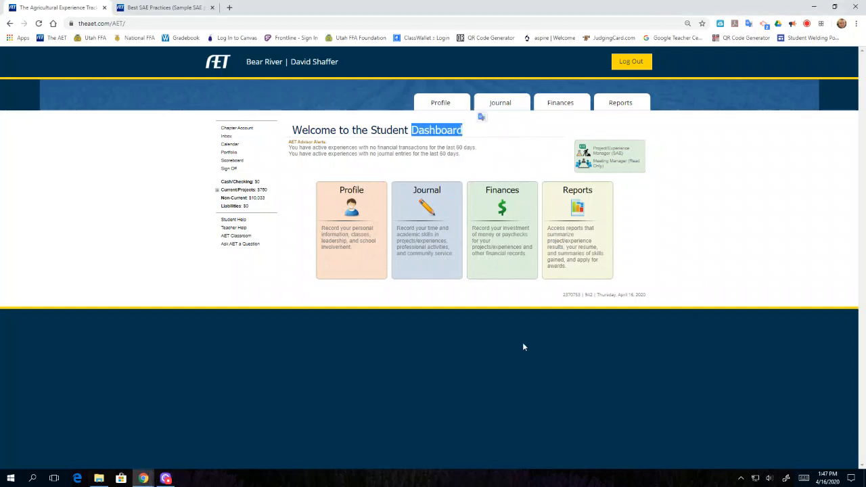
click(530, 146)
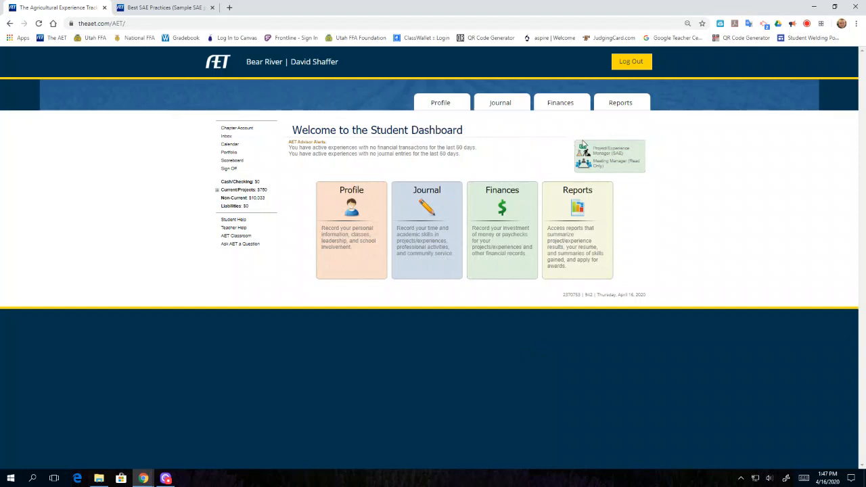
drag(597, 149, 627, 160)
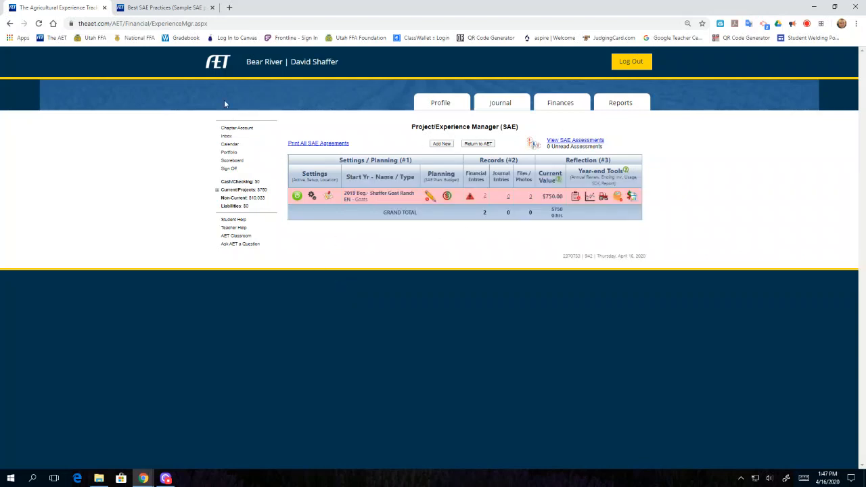
click(10, 23)
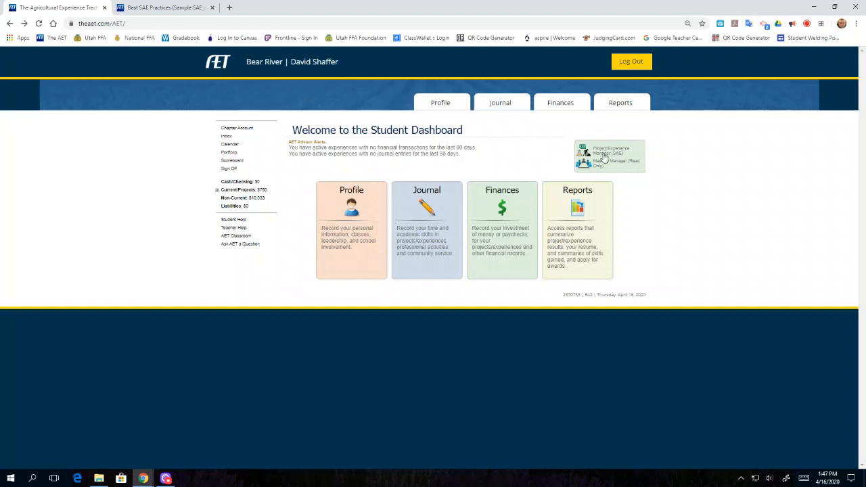
Open the Project/Experience Manager (SAE) and start adding a new experience
click(604, 157)
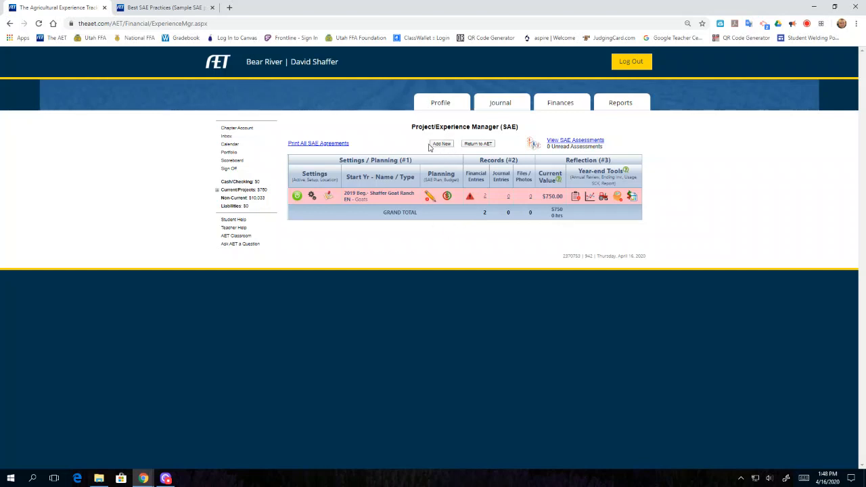
drag(426, 137, 430, 141)
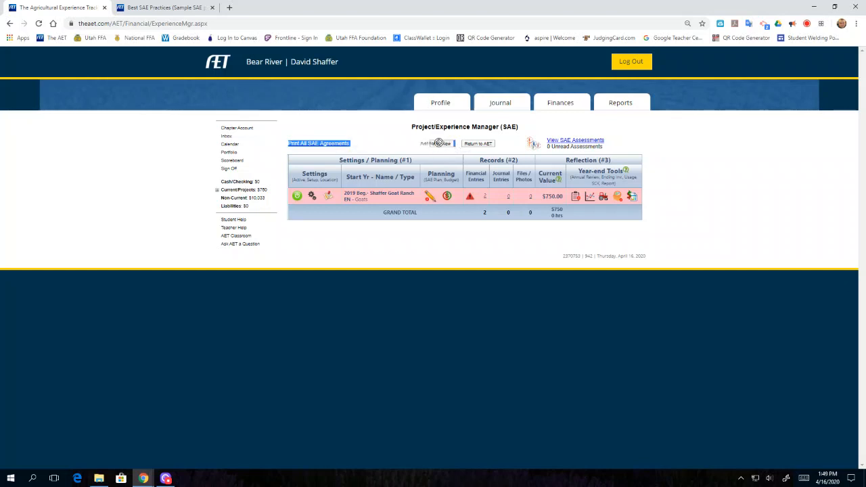
click(441, 143)
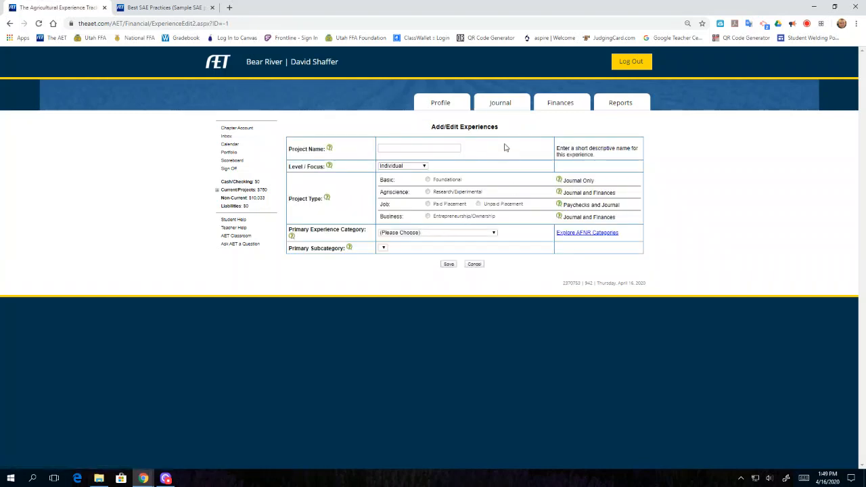
Enter Market Steer 2020 as the new experience's project name, changing Steer to Lamb
click(384, 146)
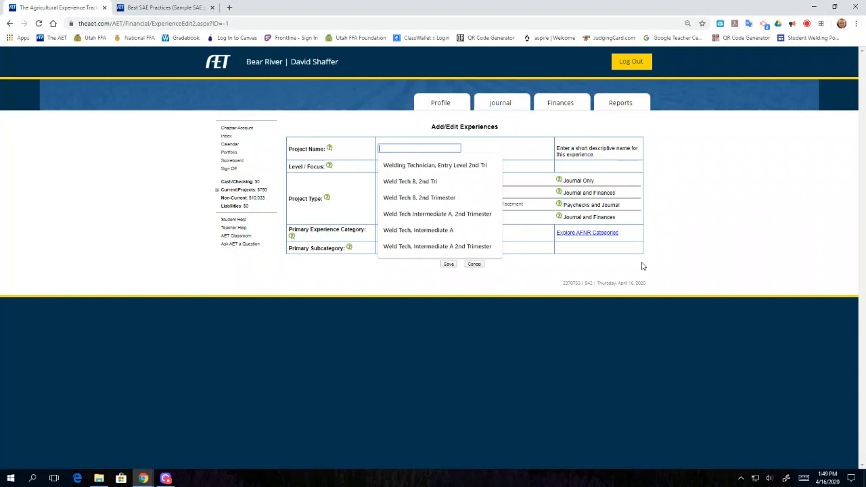
text(M)
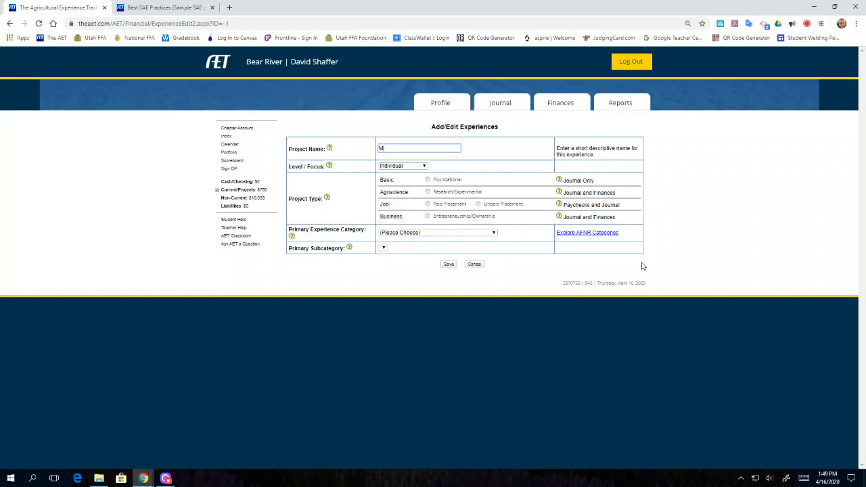
text(arket Steer 2020)
key(ctrl+shift+Left)
text(Lamb)
key(ctrl+shift+Left)
key(Right)
Replace the whole project name with replacement heifer
key(ctrl+a)
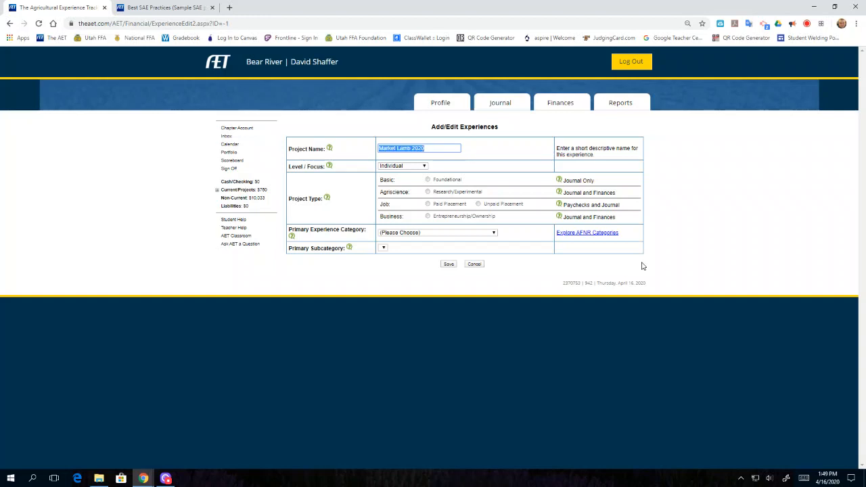
text(repla)
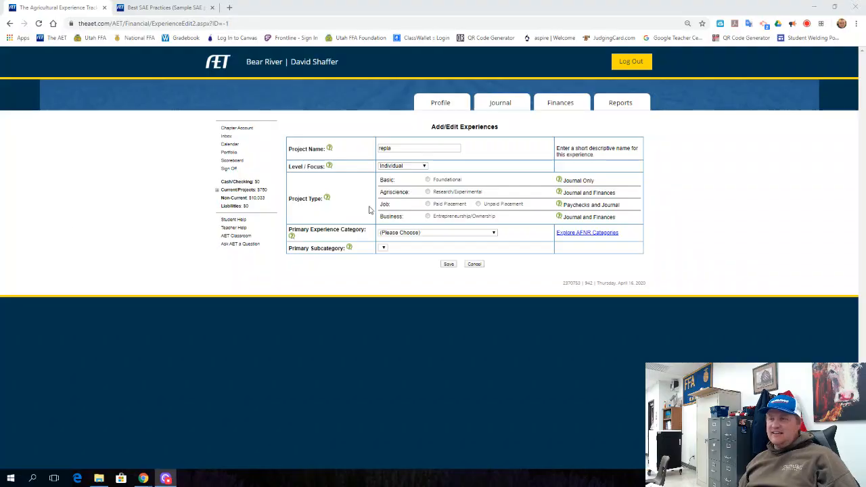
click(402, 146)
text(cement heifer)
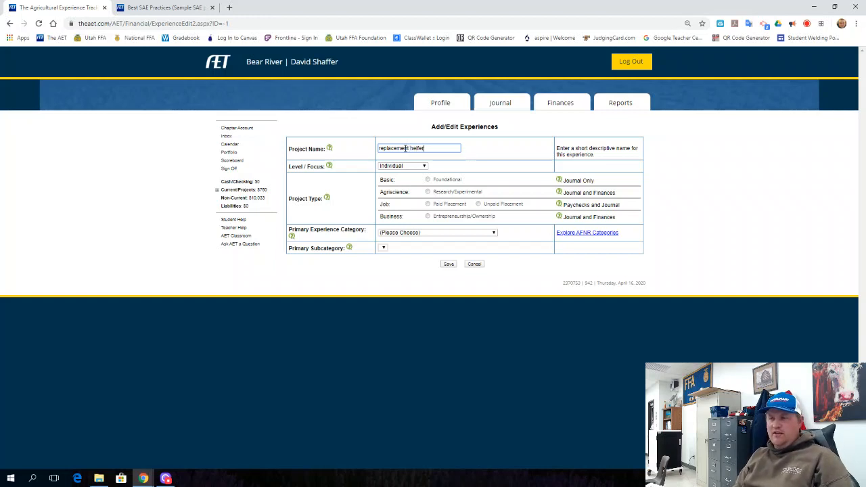
Clear the project name and enter job at kents market instead
key(BackSpace)
key(BackSpace)
key(BackSpace)
key(BackSpace)
key(BackSpace)
key(BackSpace)
key(BackSpace)
key(BackSpace)
key(BackSpace)
key(BackSpace)
key(BackSpace)
key(BackSpace)
key(BackSpace)
key(BackSpace)
key(BackSpace)
key(BackSpace)
key(BackSpace)
key(BackSpace)
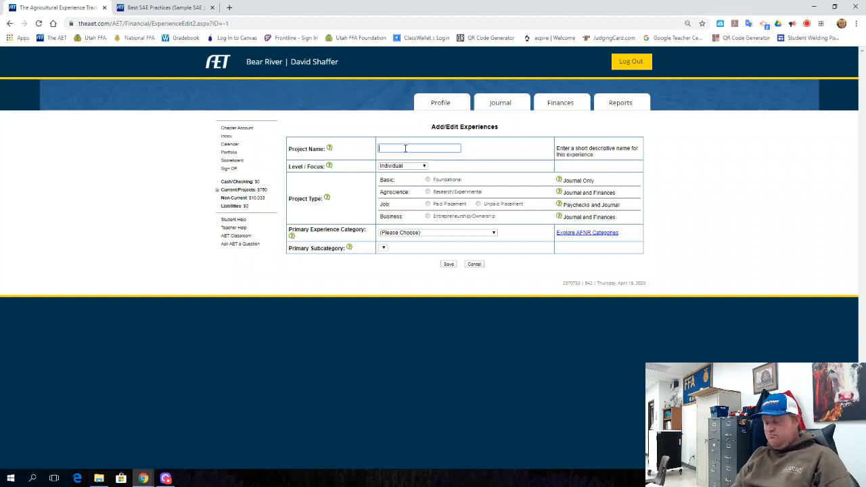
text(Job at kent)
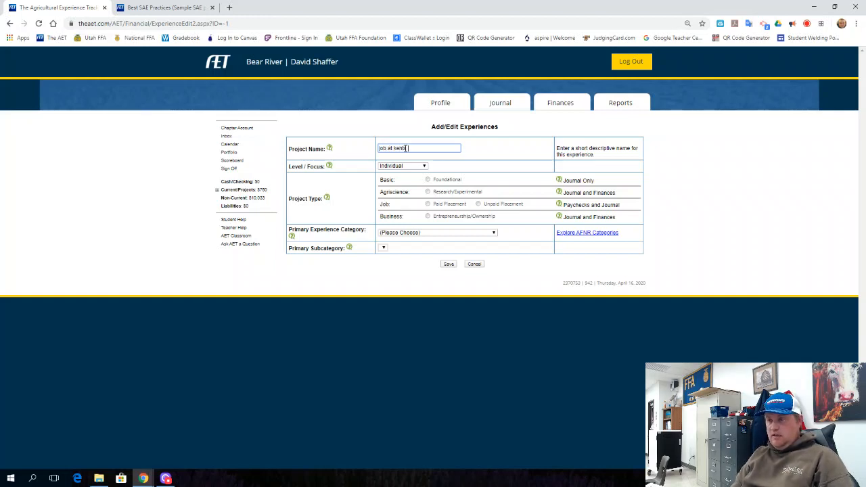
text( market)
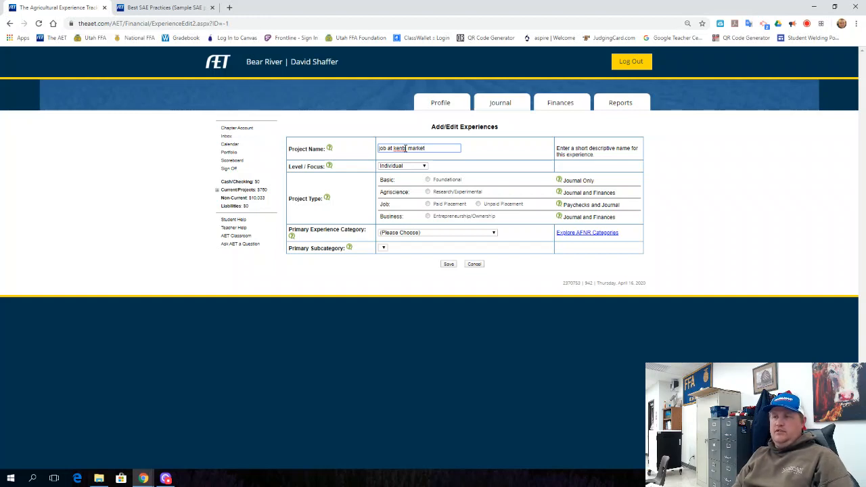
Replace the project name with market goat 2020 and choose Entrepreneurship/Ownership as the project type
key(BackSpace)
key(BackSpace)
key(BackSpace)
key(BackSpace)
key(BackSpace)
key(BackSpace)
key(BackSpace)
key(BackSpace)
key(BackSpace)
key(BackSpace)
key(BackSpace)
key(BackSpace)
key(BackSpace)
key(BackSpace)
key(BackSpace)
key(BackSpace)
key(BackSpace)
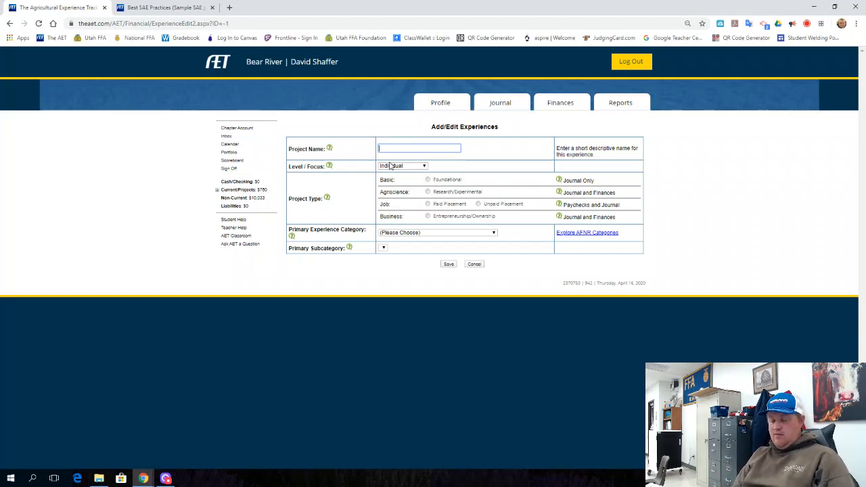
text(market goat)
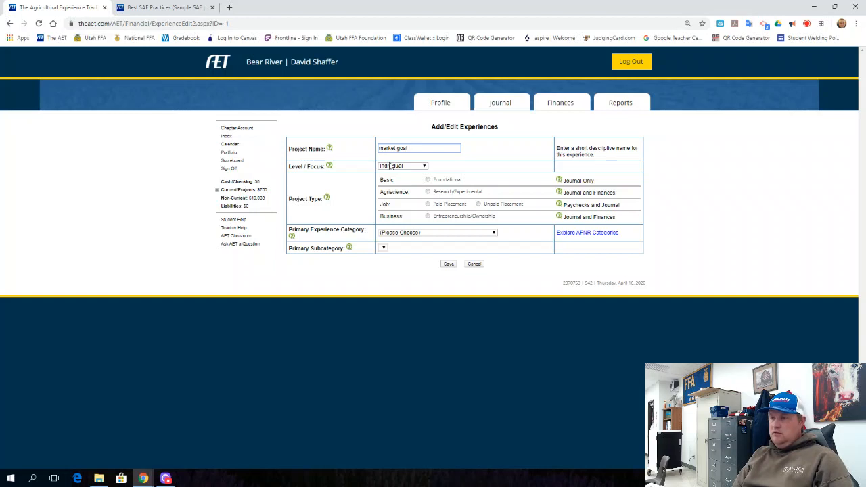
text( 2020)
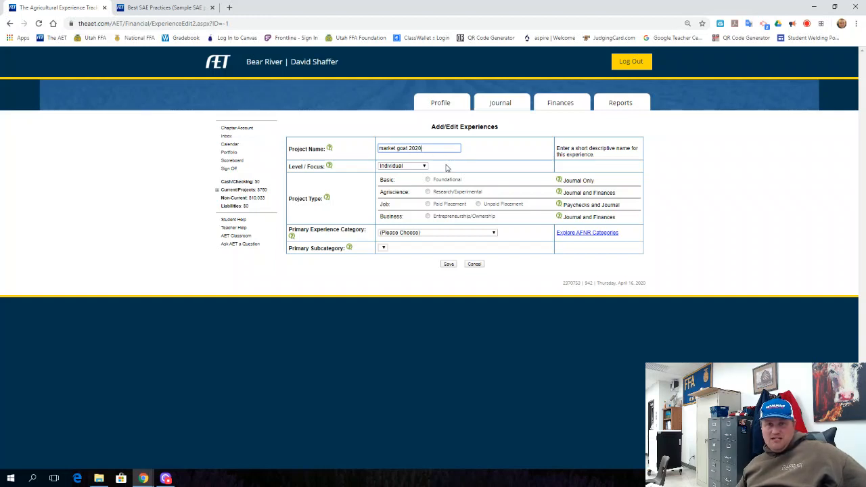
click(428, 217)
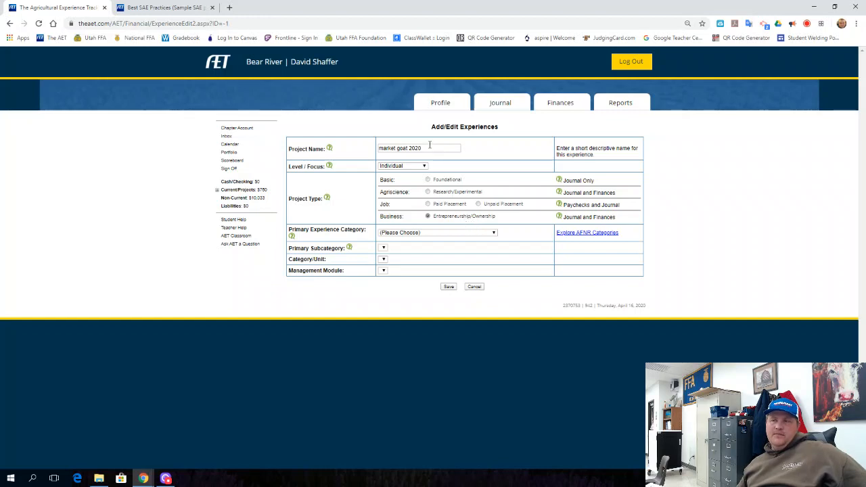
Change the project name to job at kents and set the project type to Paid Placement
drag(426, 147, 309, 147)
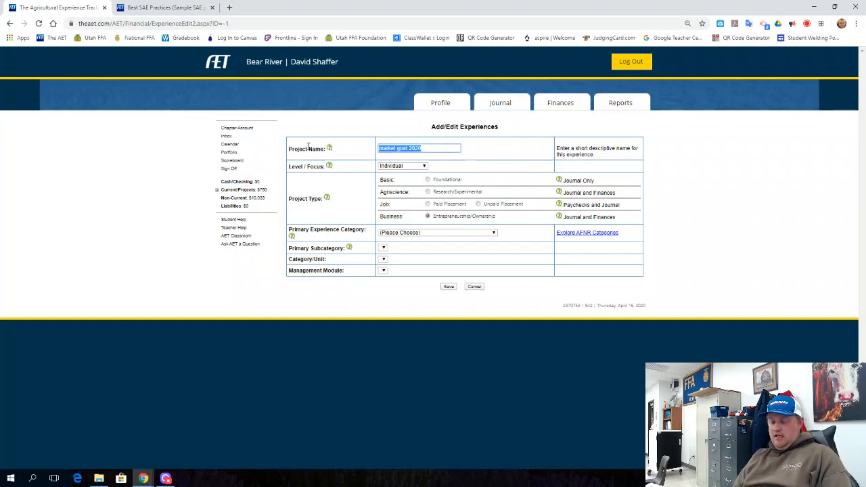
text(job at kents)
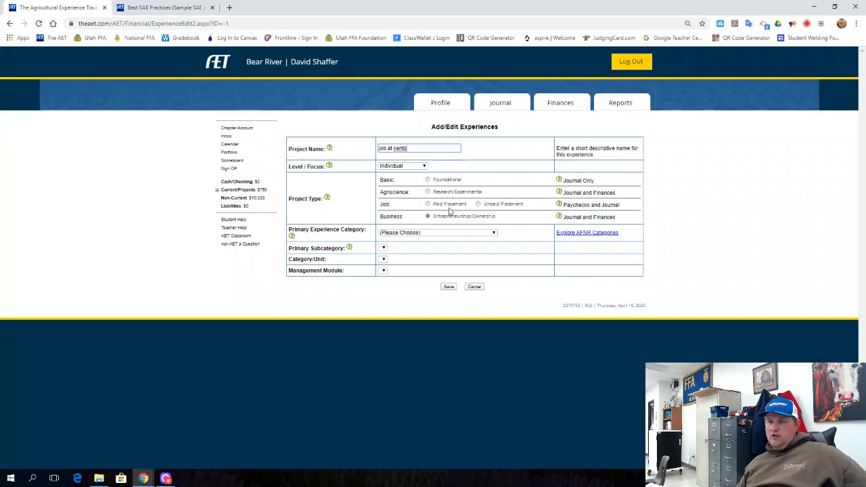
click(429, 204)
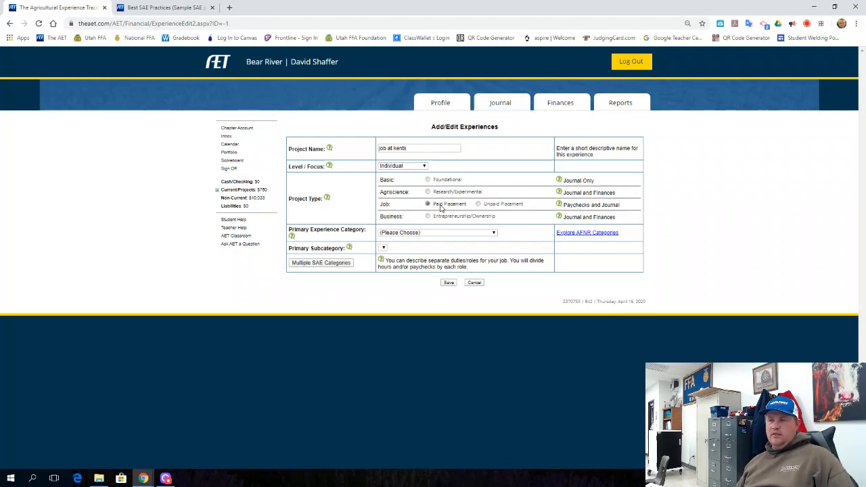
Change the project name to internship at Vet and set the project type to Unpaid Placement
double_click(399, 148)
drag(387, 155, 343, 155)
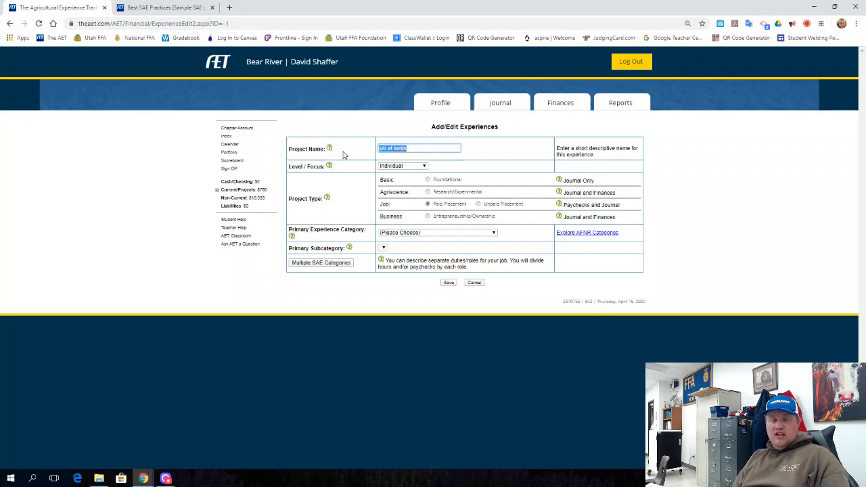
text(internship at)
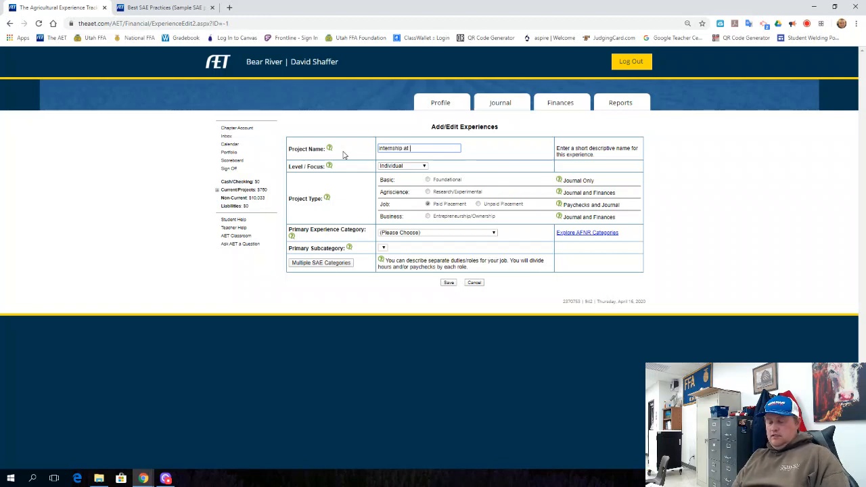
text(Vet)
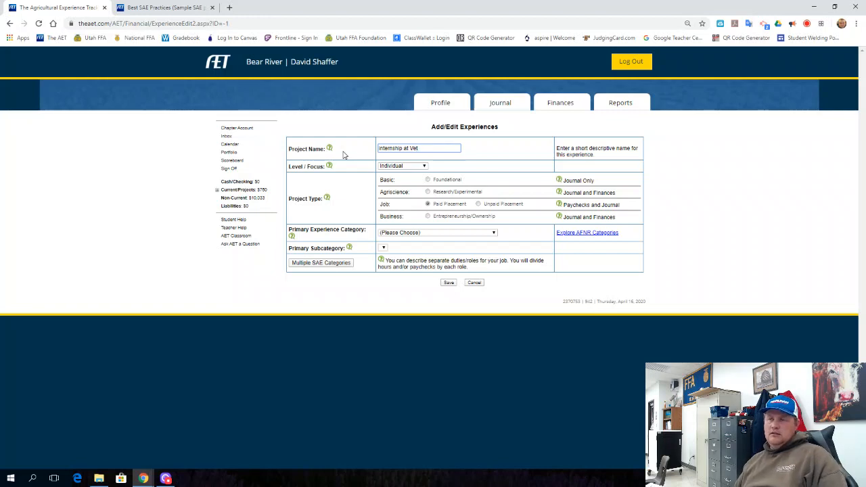
click(491, 209)
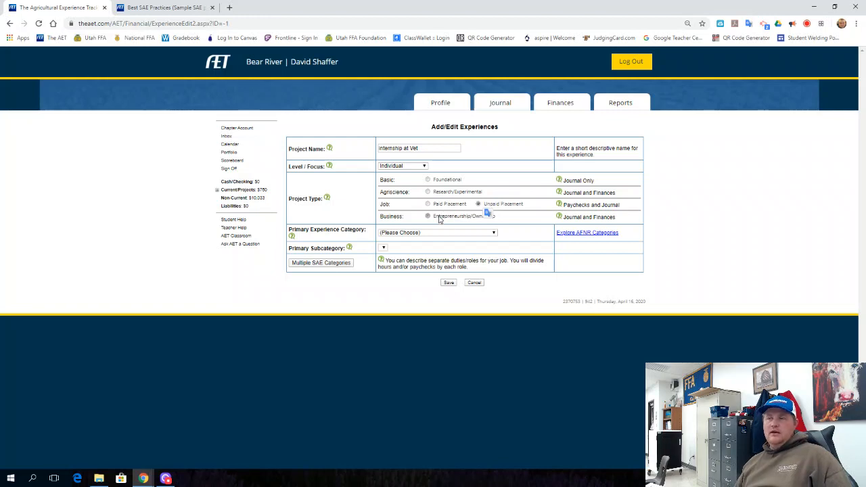
Set the project type to Entrepreneurship/Ownership and rename the project market goat 2020
click(440, 218)
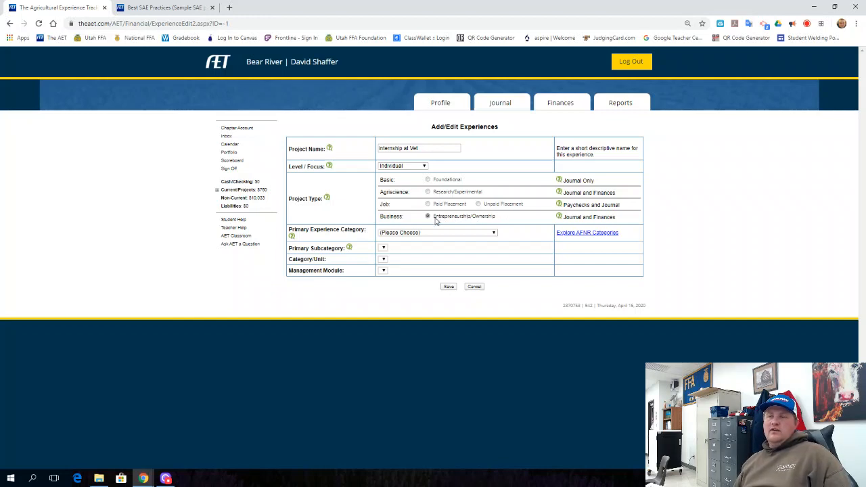
drag(426, 150, 318, 147)
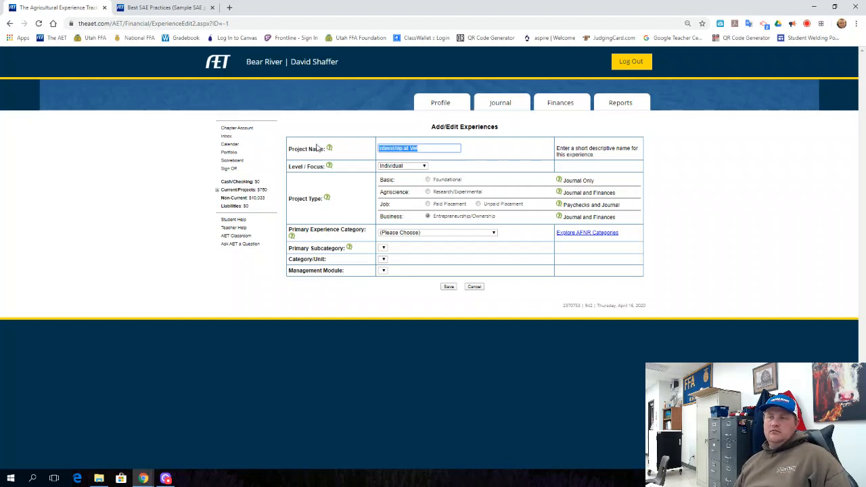
text(market goat 2020)
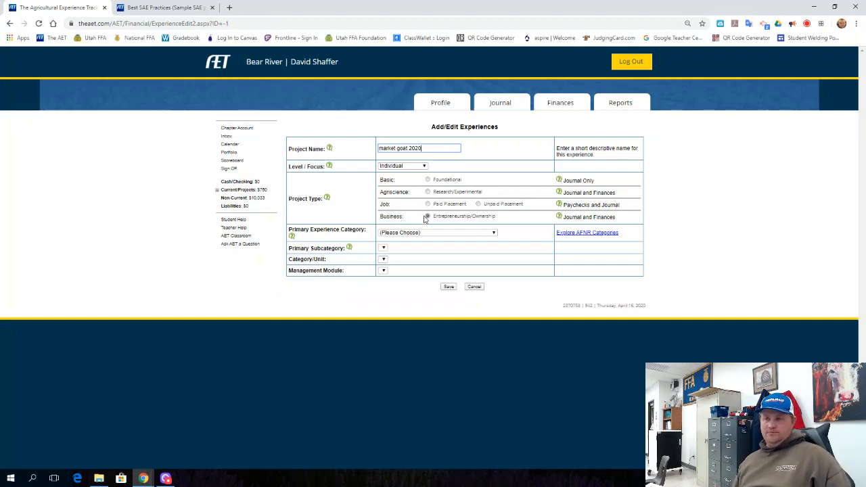
Try the Research/Experimental and Foundational project types for the experience
click(441, 193)
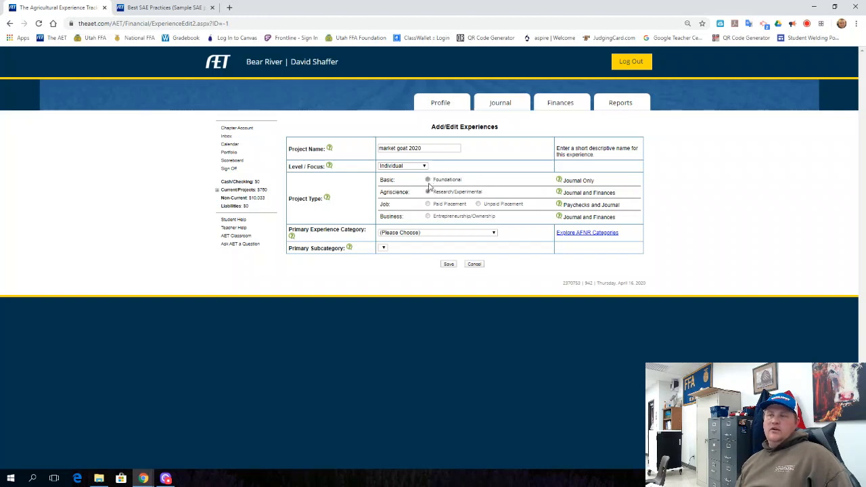
click(427, 179)
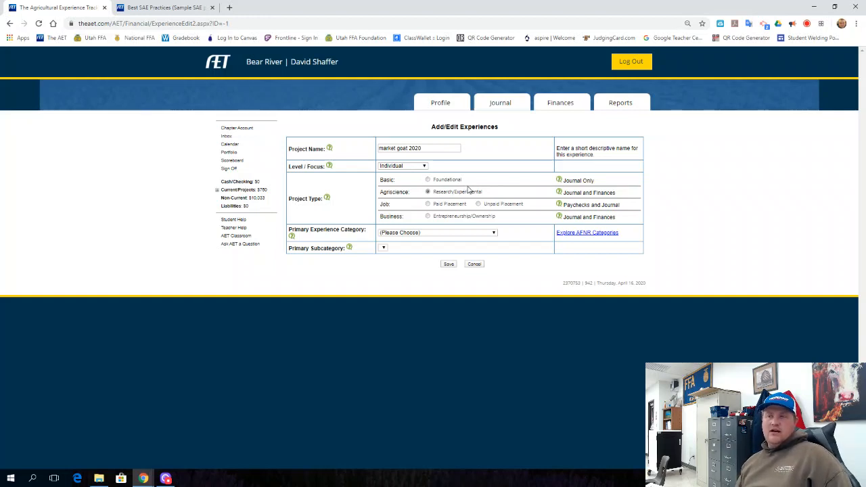
click(428, 180)
click(427, 191)
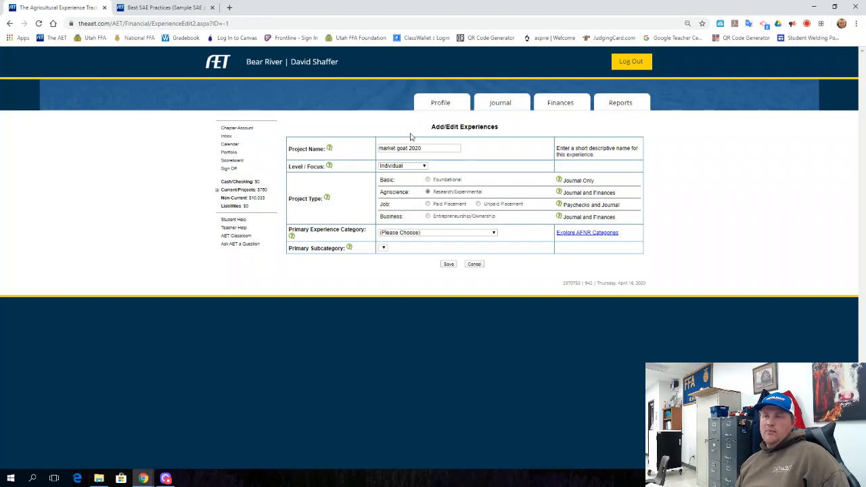
Set the project type to Entrepreneurship/Ownership and the primary experience category to Animal Systems
click(428, 216)
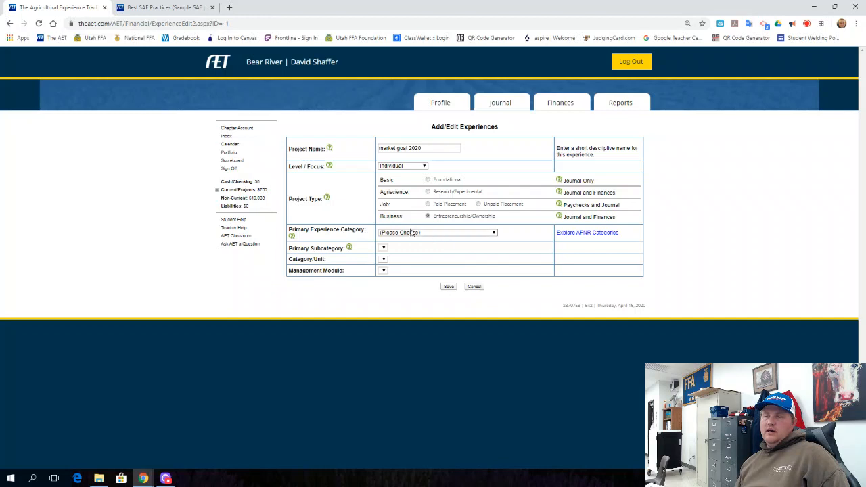
click(427, 233)
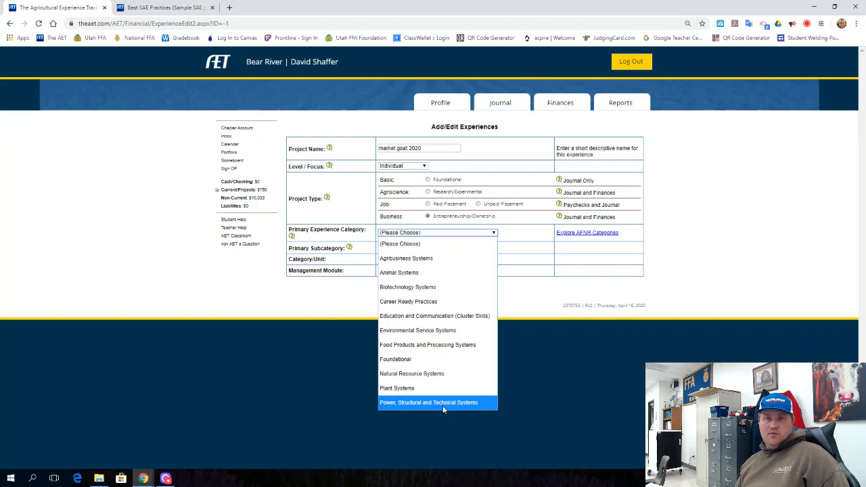
click(409, 277)
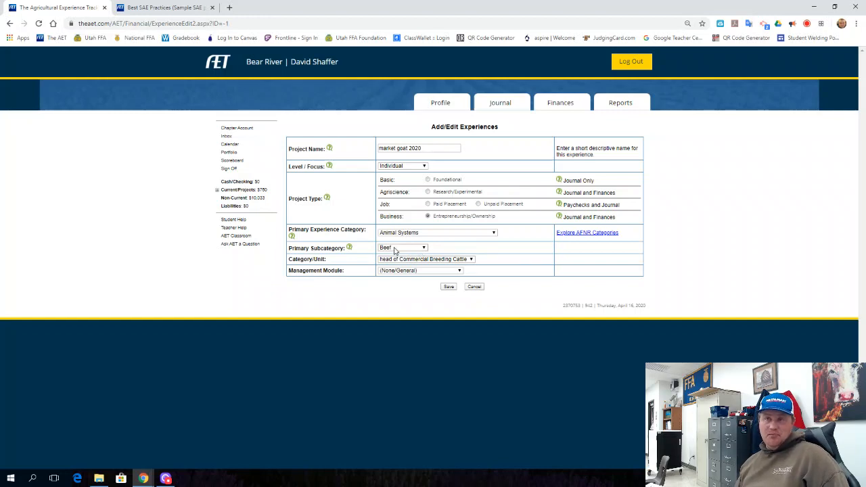
Set the experience's primary subcategory to Goats and the category/unit to head of Market Goats
click(396, 249)
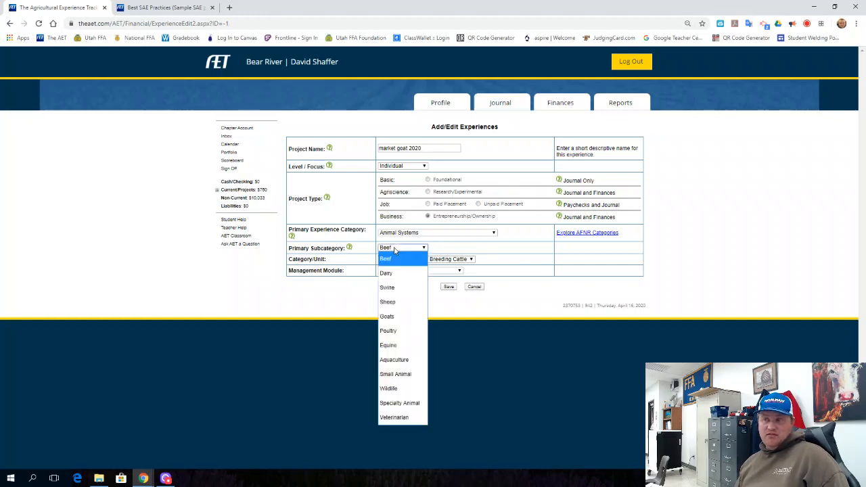
click(395, 317)
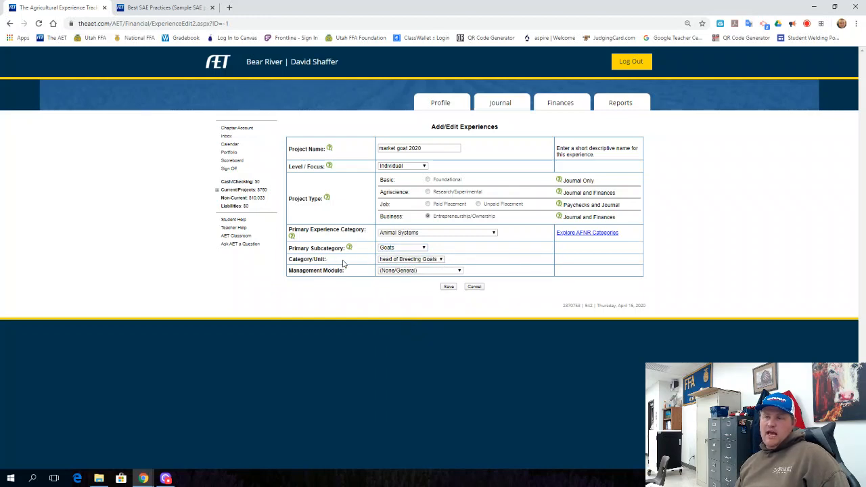
click(440, 260)
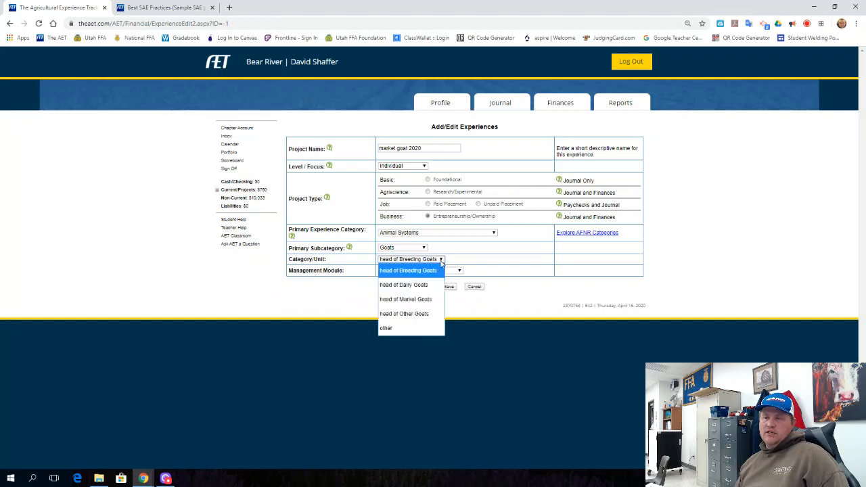
click(417, 301)
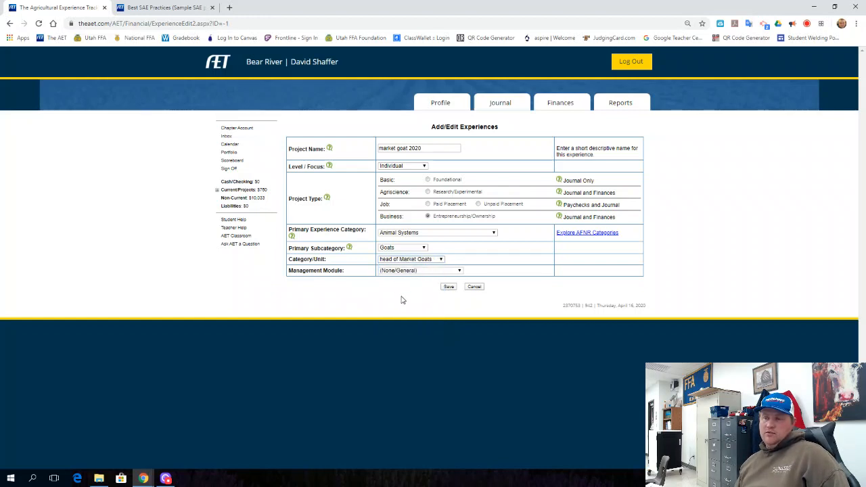
Assign the Market/Replacements Manager management module and save the new experience
click(459, 271)
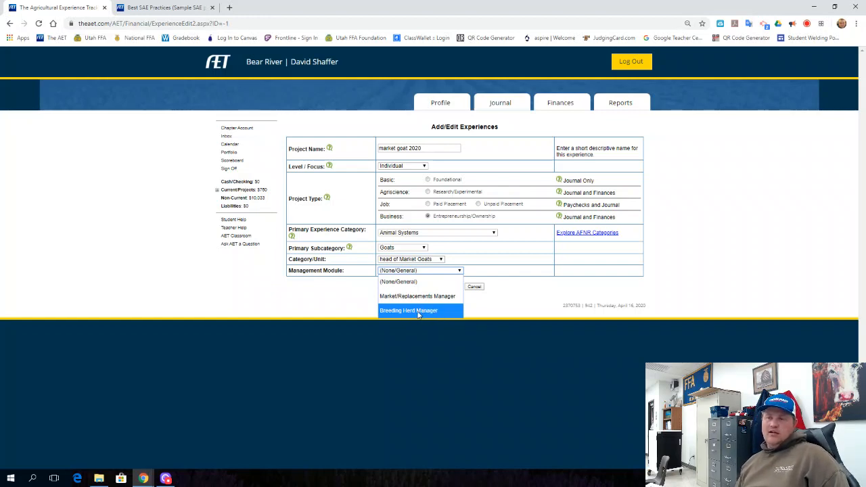
click(420, 297)
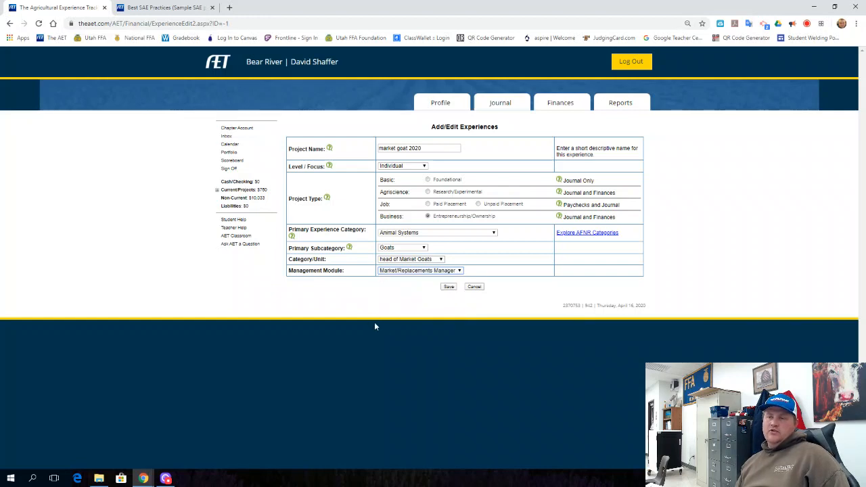
click(449, 288)
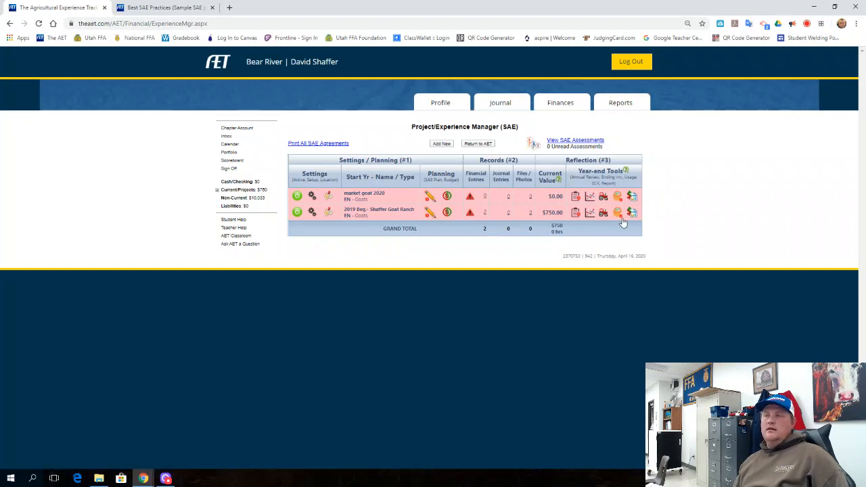
Review the market goat 2020 SAE plan's description, time investment, financial investment and learning objectives sections, leaving the plan without saving
click(431, 200)
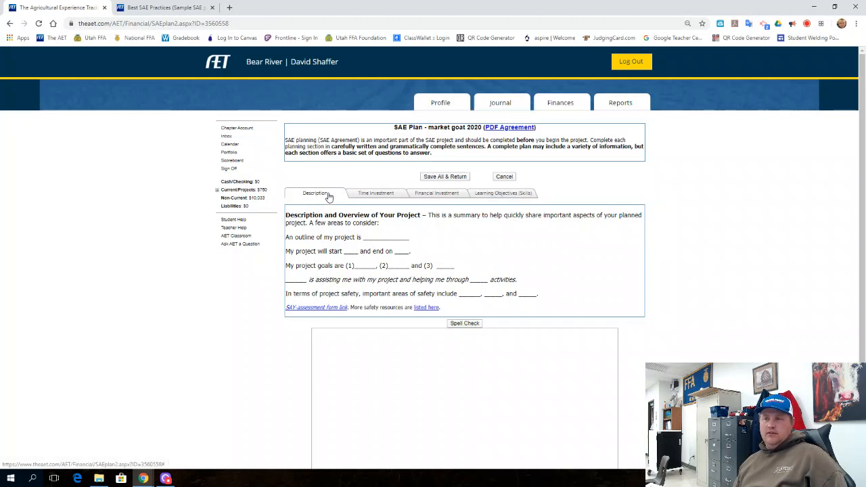
click(372, 194)
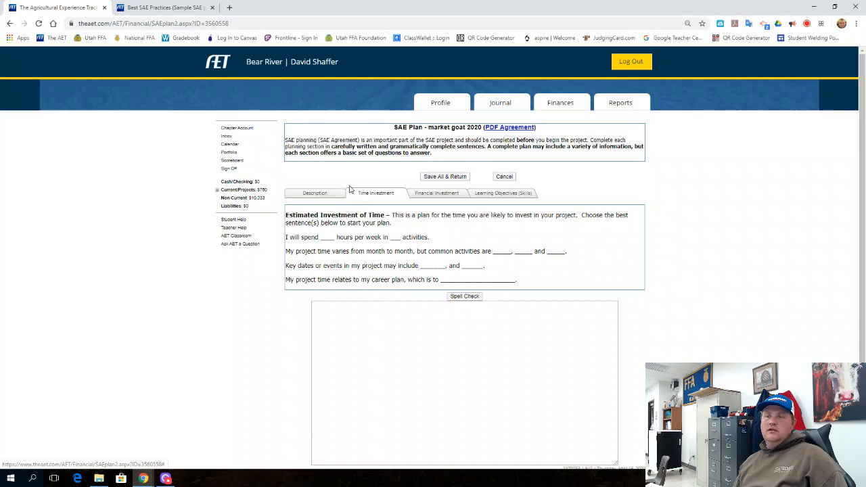
click(429, 195)
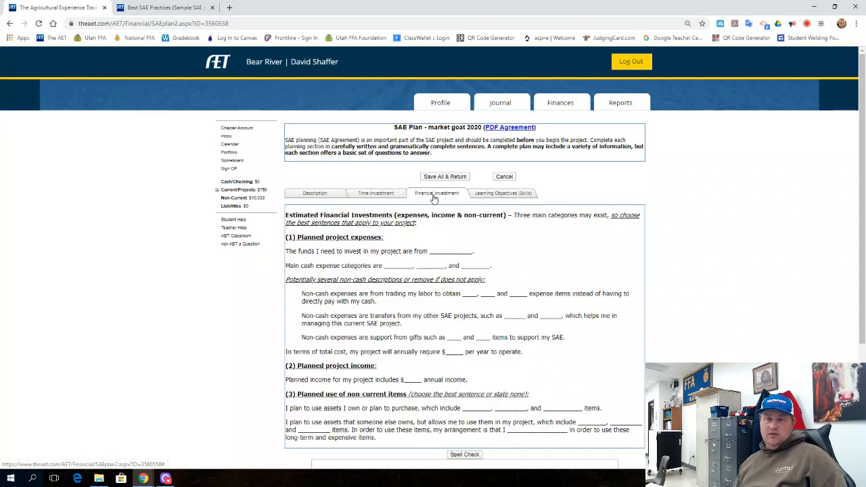
click(497, 197)
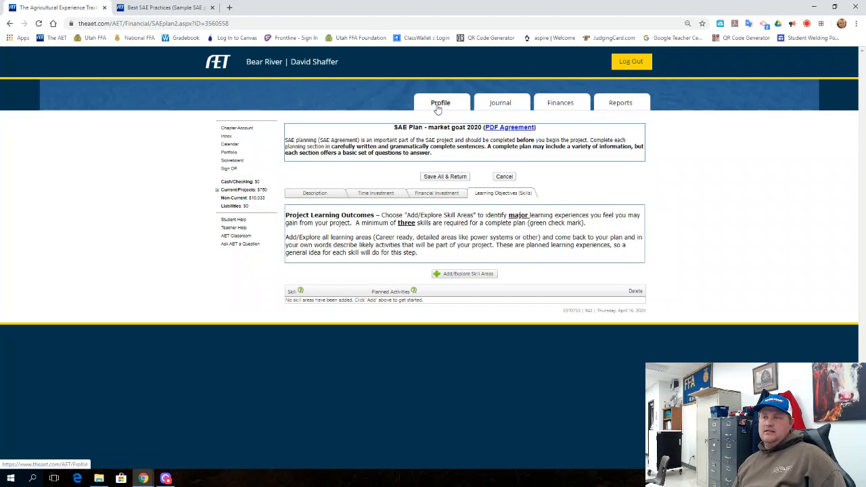
click(504, 177)
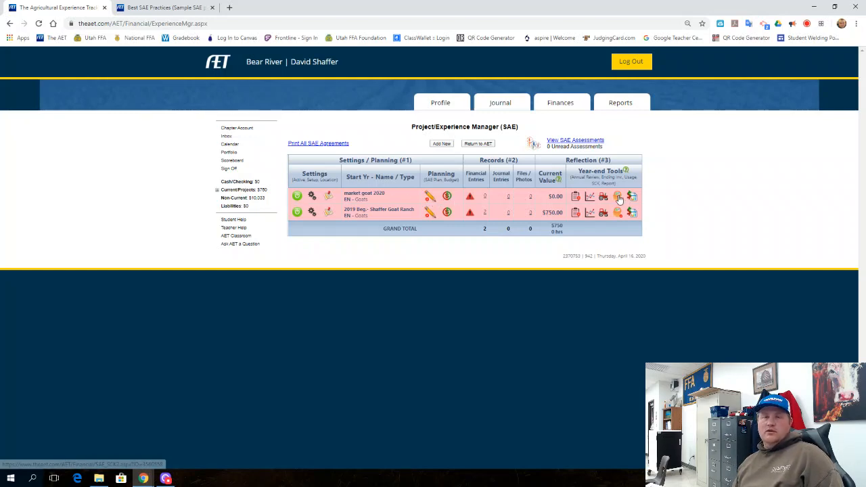
Examine the income and expense categories in the market goat 2020 budget, leaving it without saving, and check the project's financial entries status
click(446, 198)
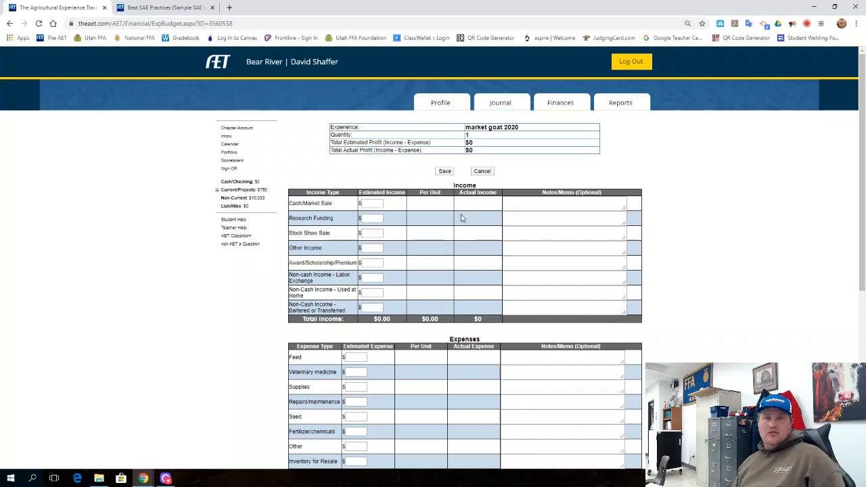
scroll(479, 264, down, 5)
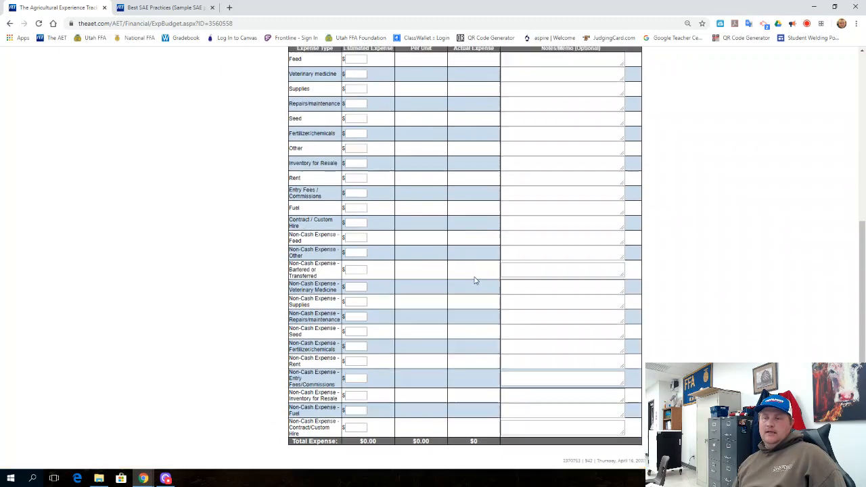
scroll(476, 282, up, 4)
scroll(475, 282, up, 1)
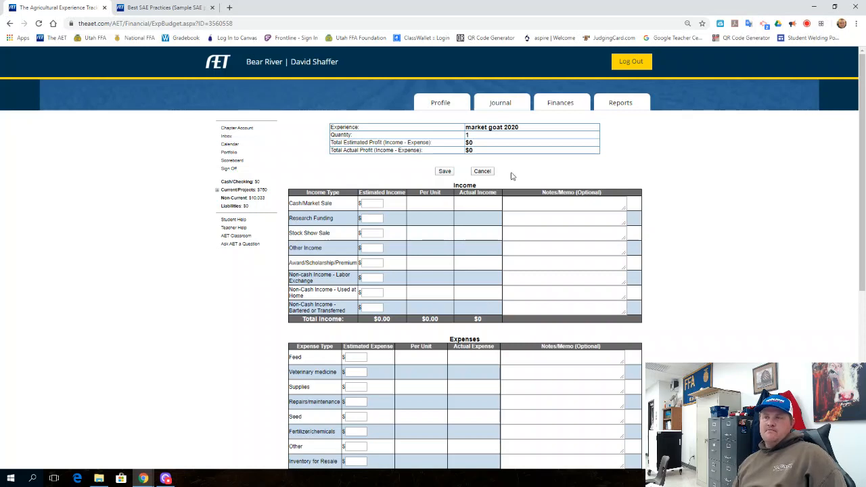
click(482, 172)
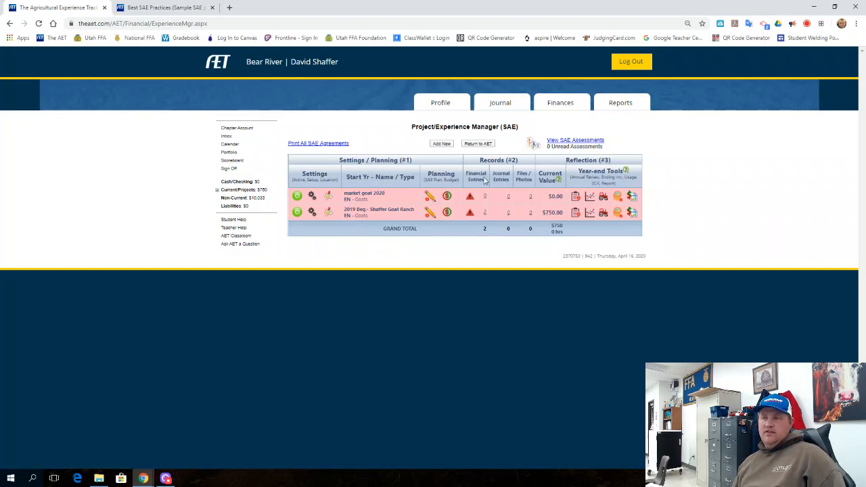
mouse_move(471, 198)
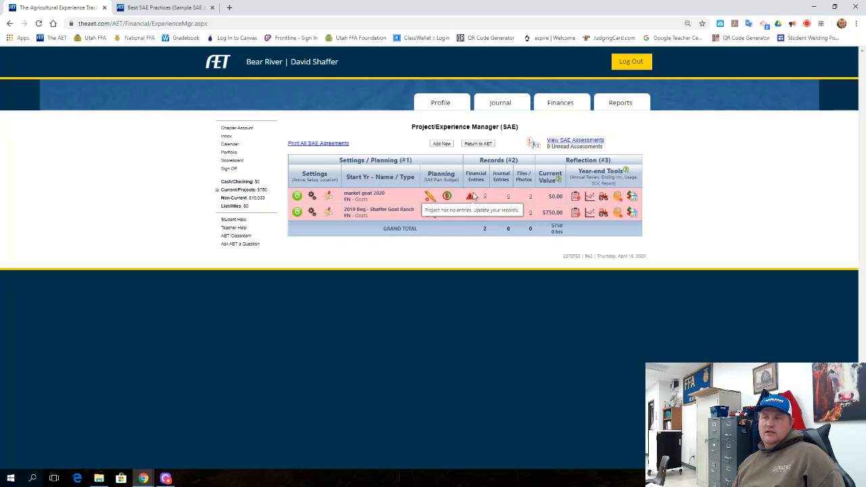